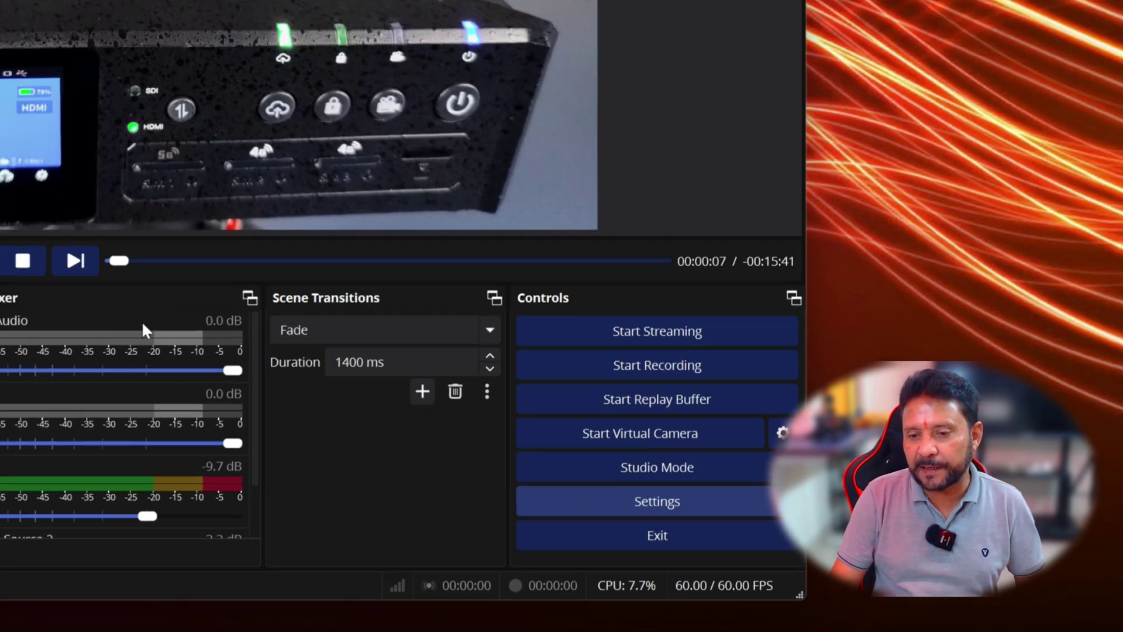
Set the base and output resolutions to 3840x2160 and the frame rate to 30 FPS in the video settings
left_click(581, 460)
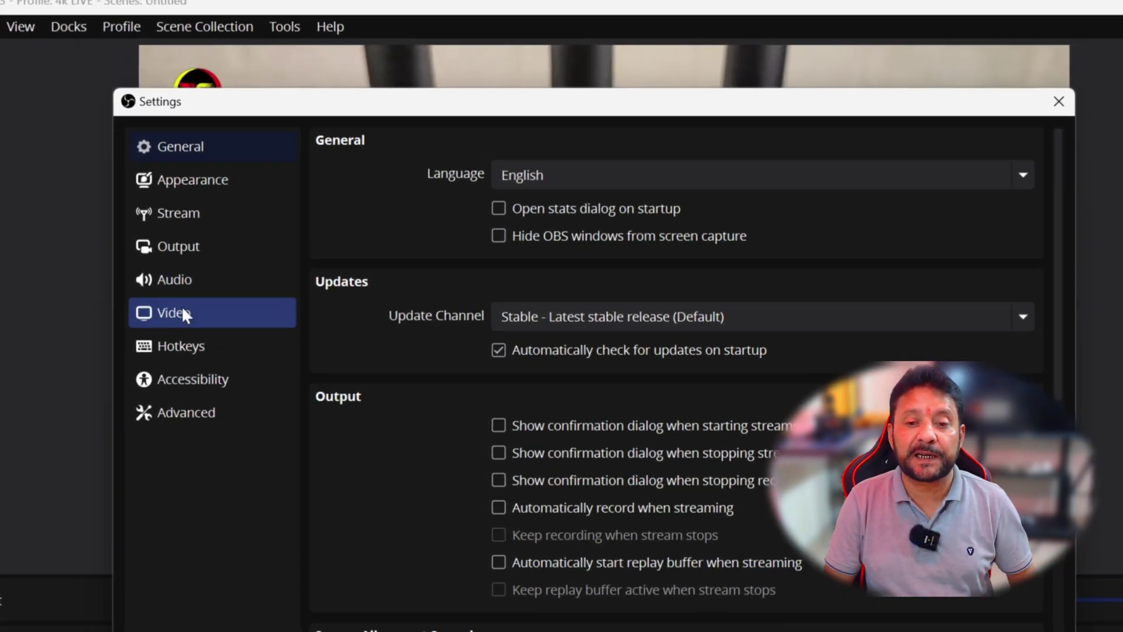
double_click(174, 317)
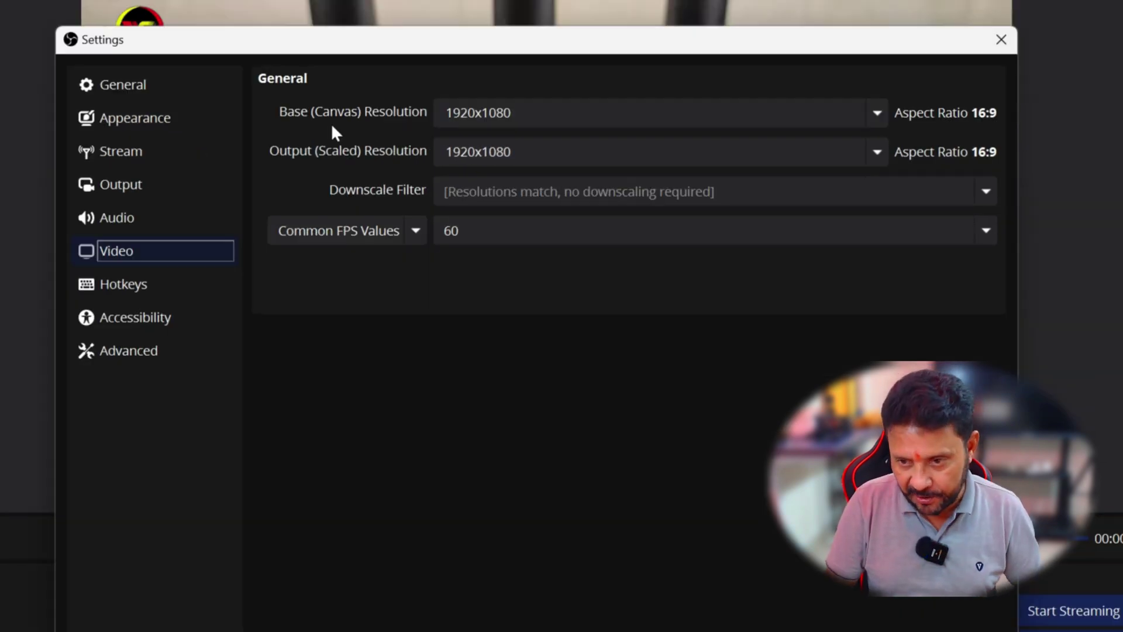
left_click(879, 113)
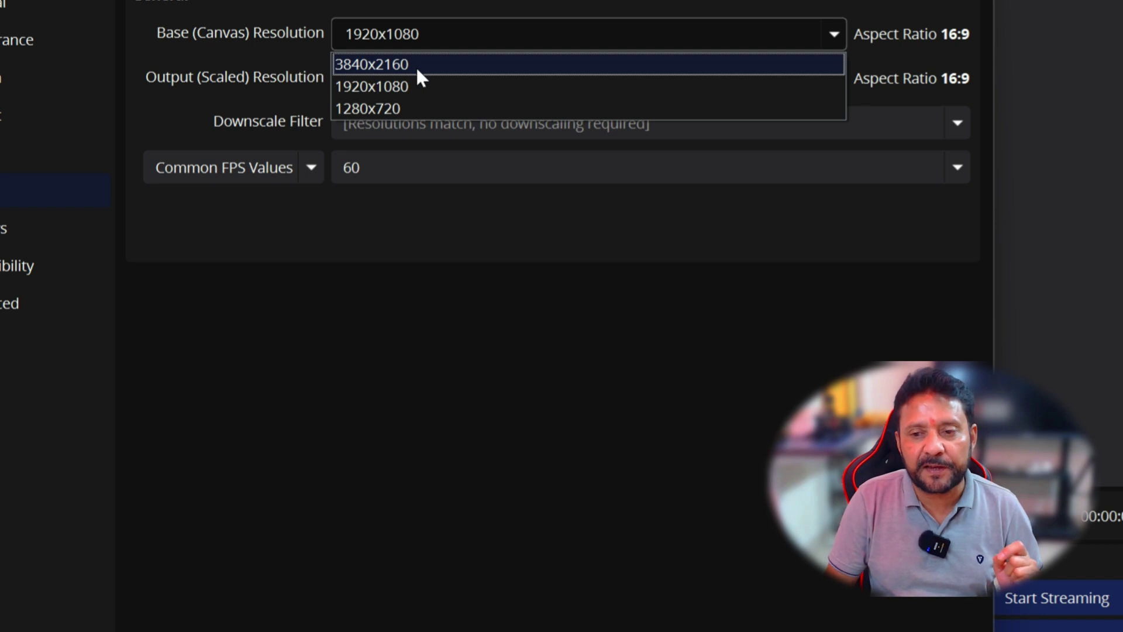
left_click(415, 66)
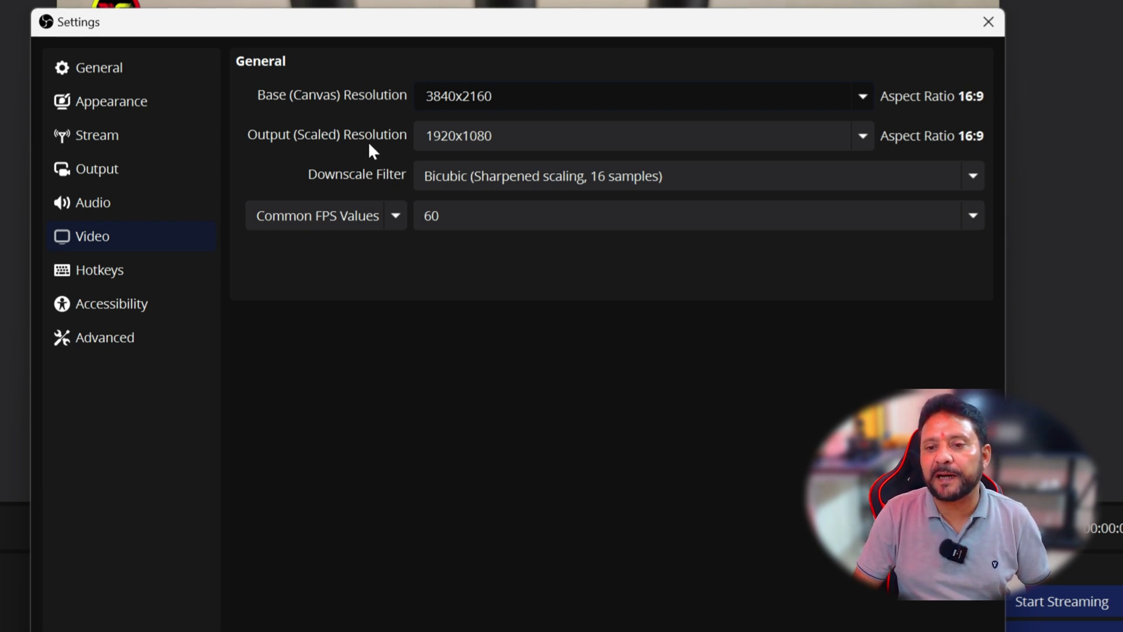
left_click(862, 138)
left_click(491, 163)
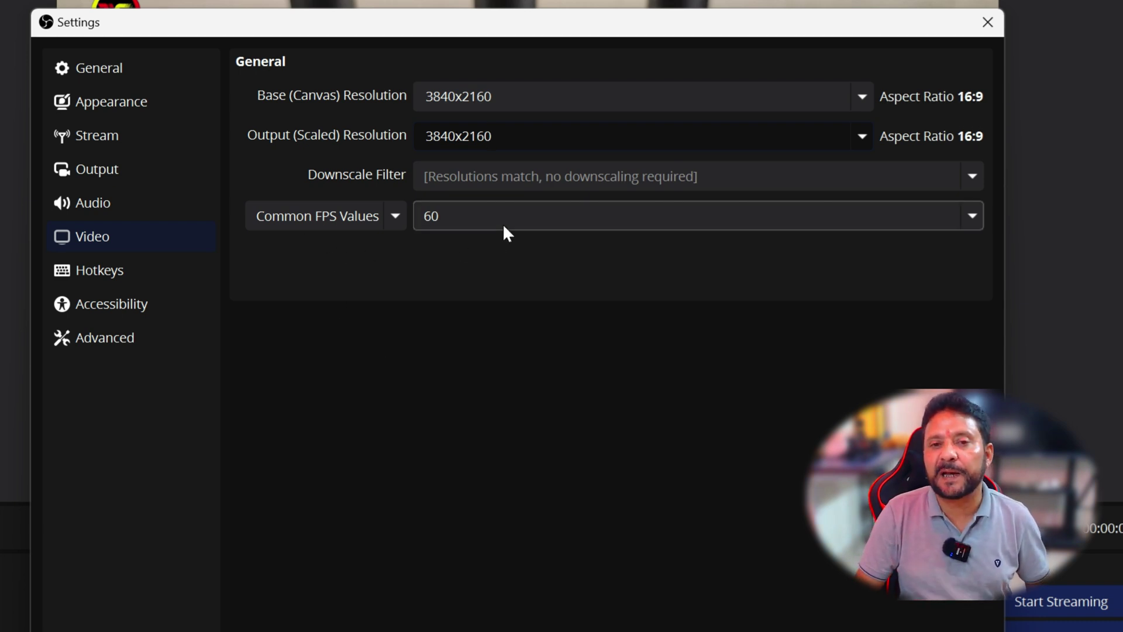
left_click(982, 223)
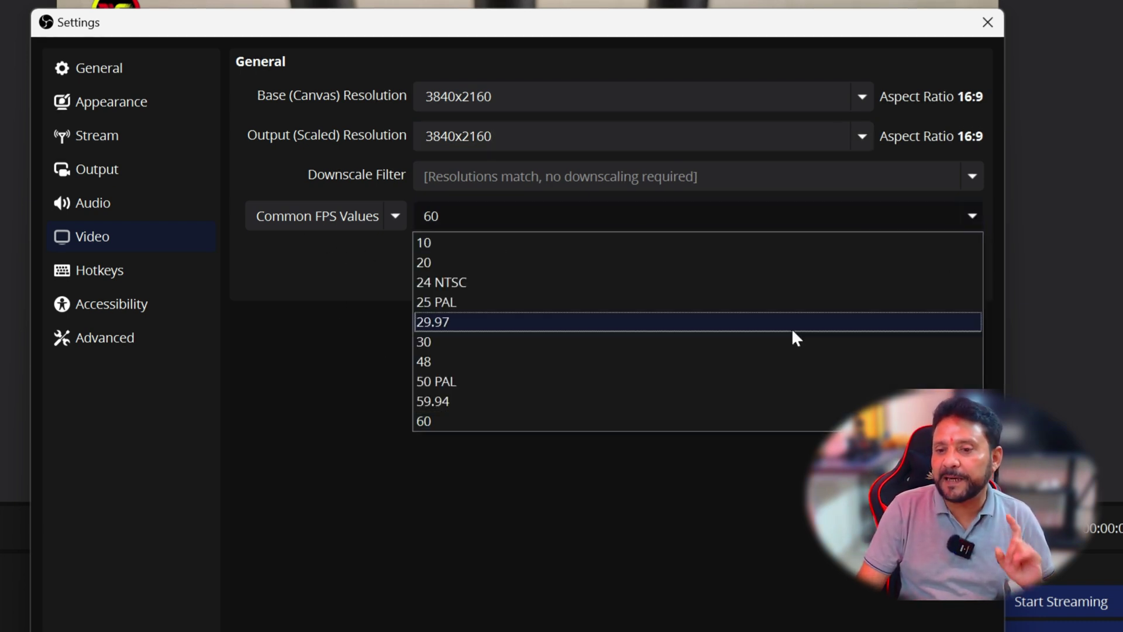
left_click(470, 342)
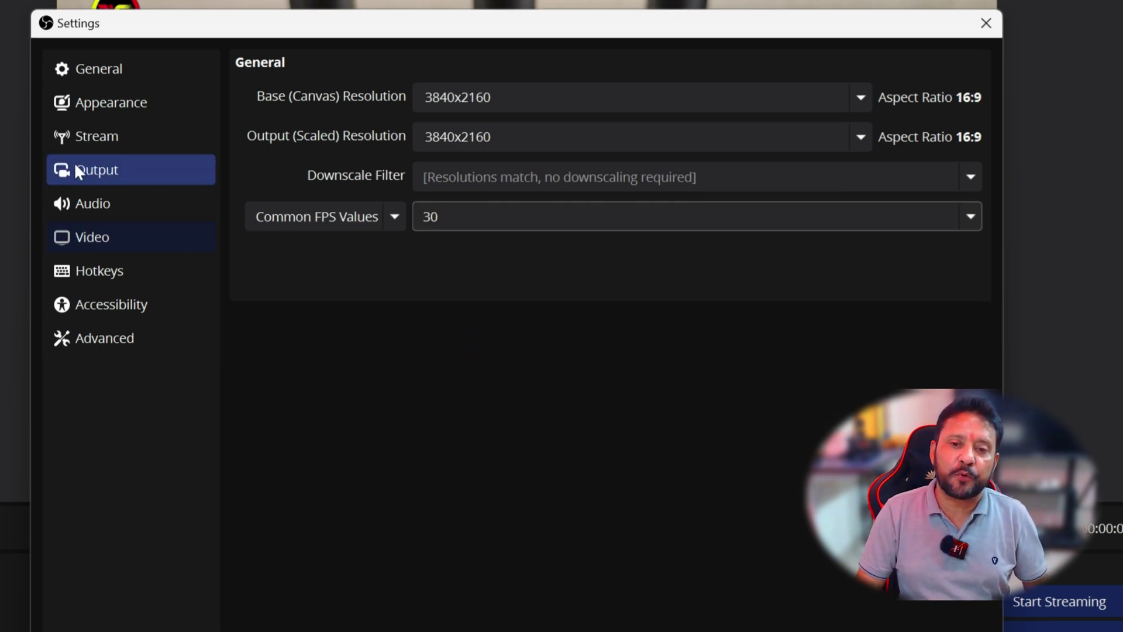
Choose the Advanced output mode and select NVIDIA NVENC H.264 as the video encoder for streaming
left_click(114, 176)
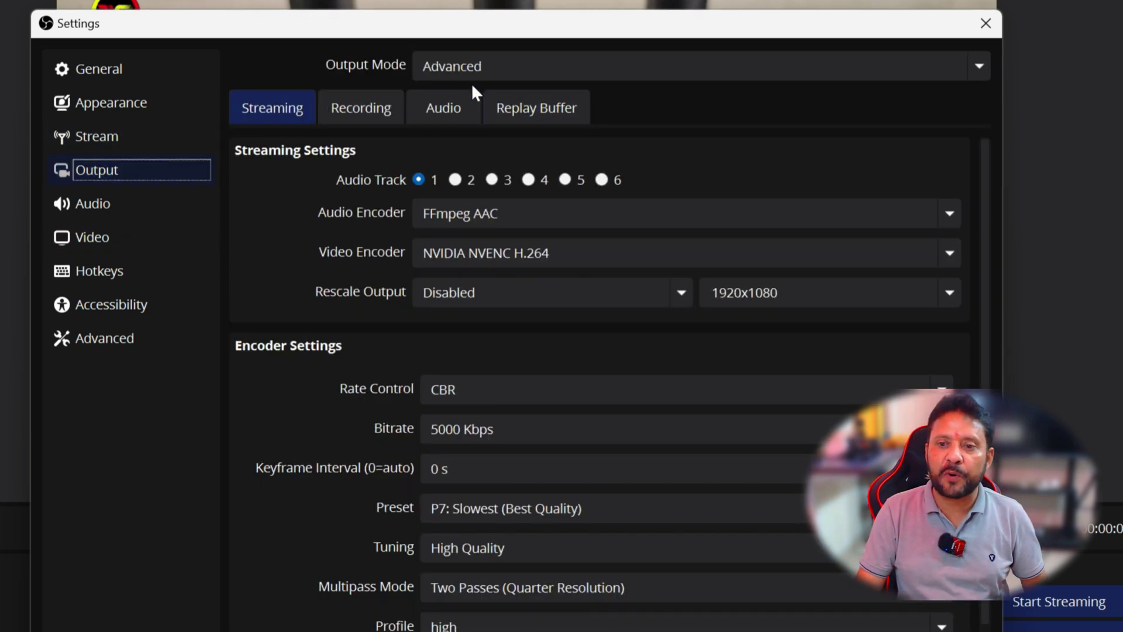
left_click(445, 69)
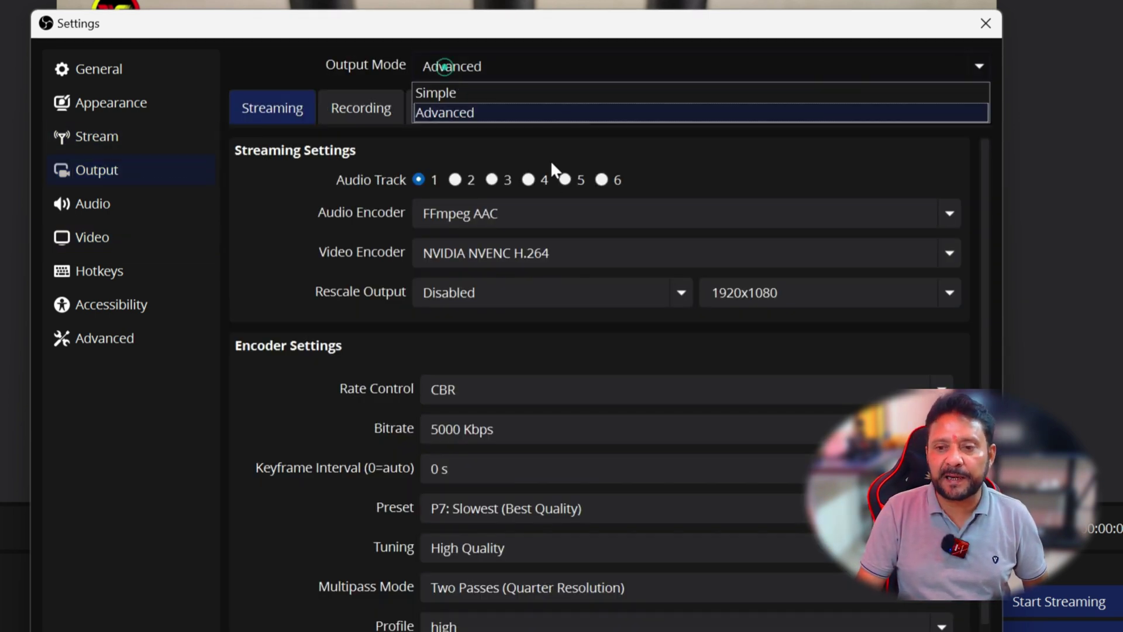
left_click(438, 111)
left_click(261, 108)
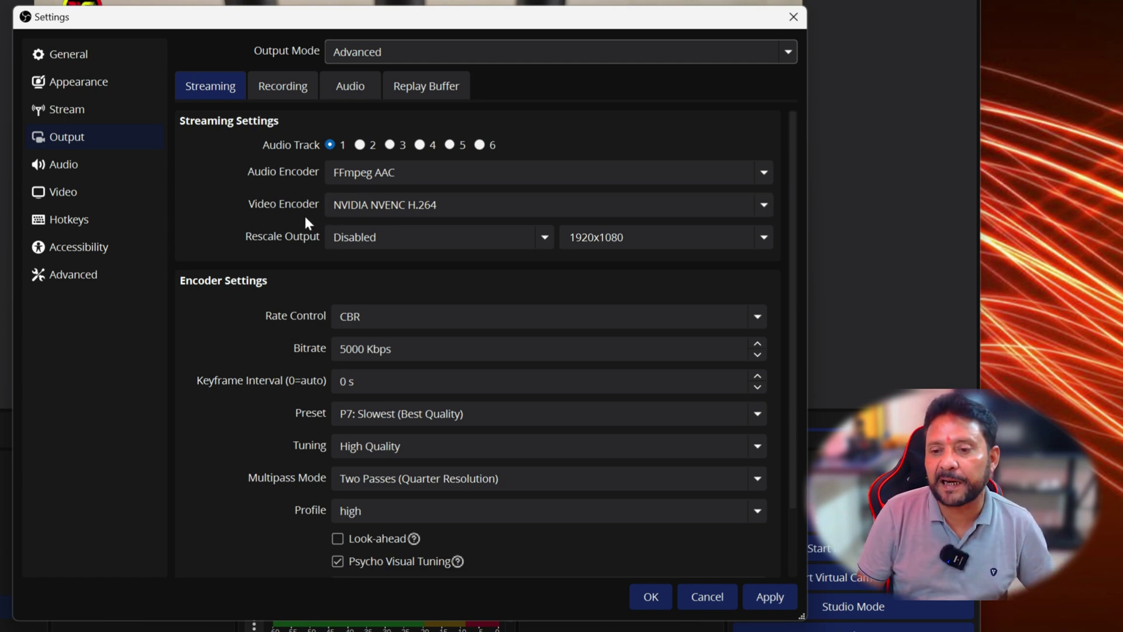
left_click(763, 206)
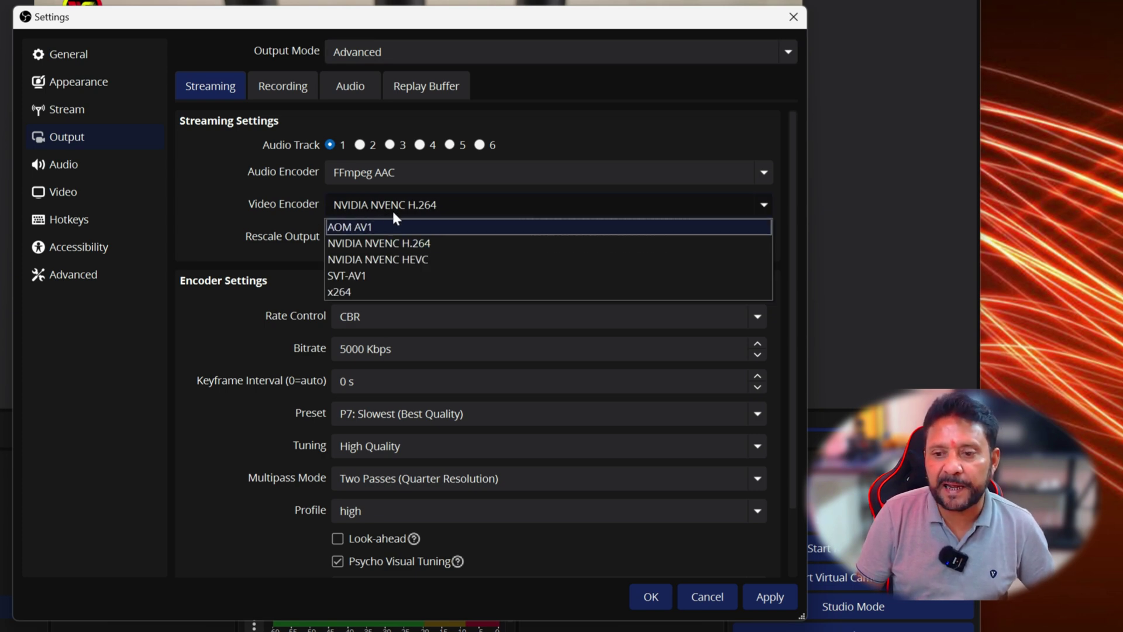
left_click(439, 215)
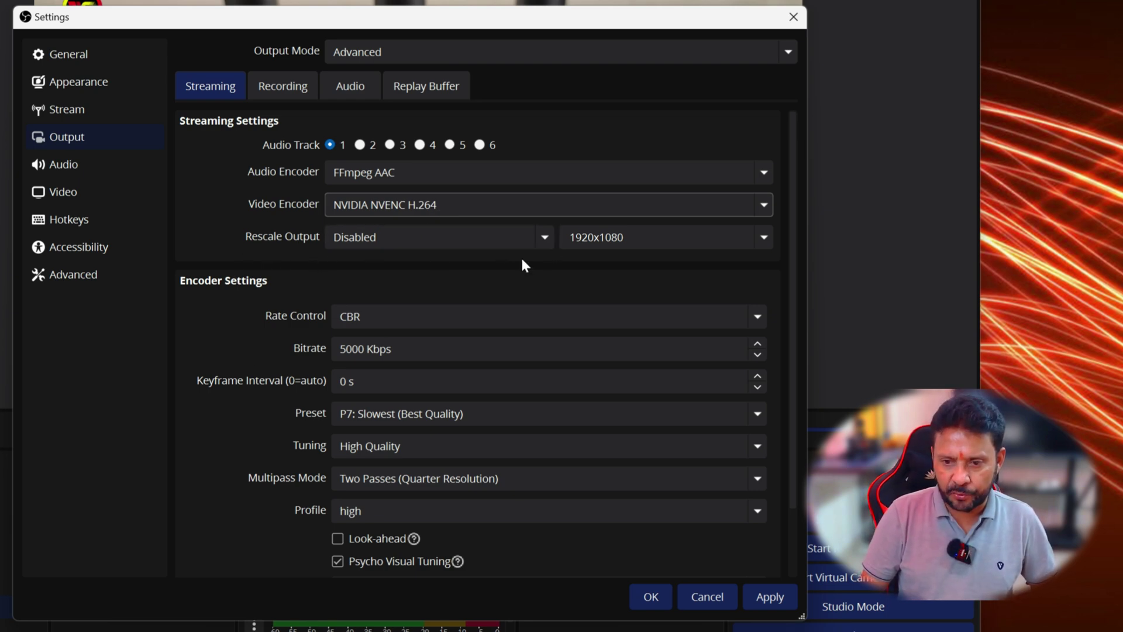
Set the streaming encoder's bitrate to 35000 Kbps and its preset to P5: Slow (Good Quality)
scroll(279, 288, "down", 1)
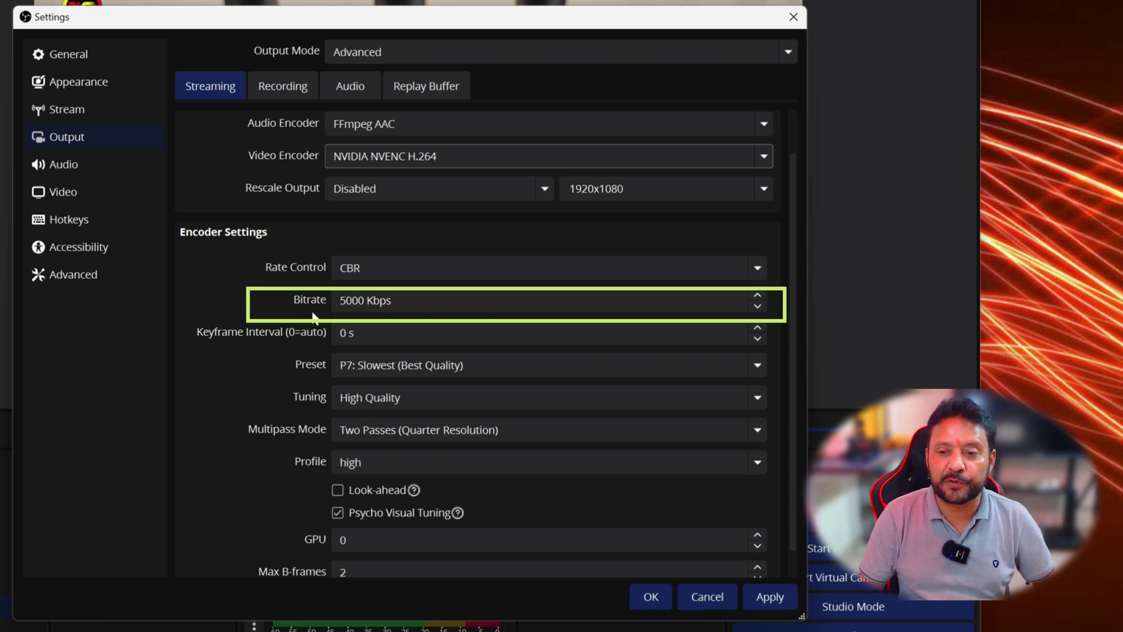
left_click(340, 300)
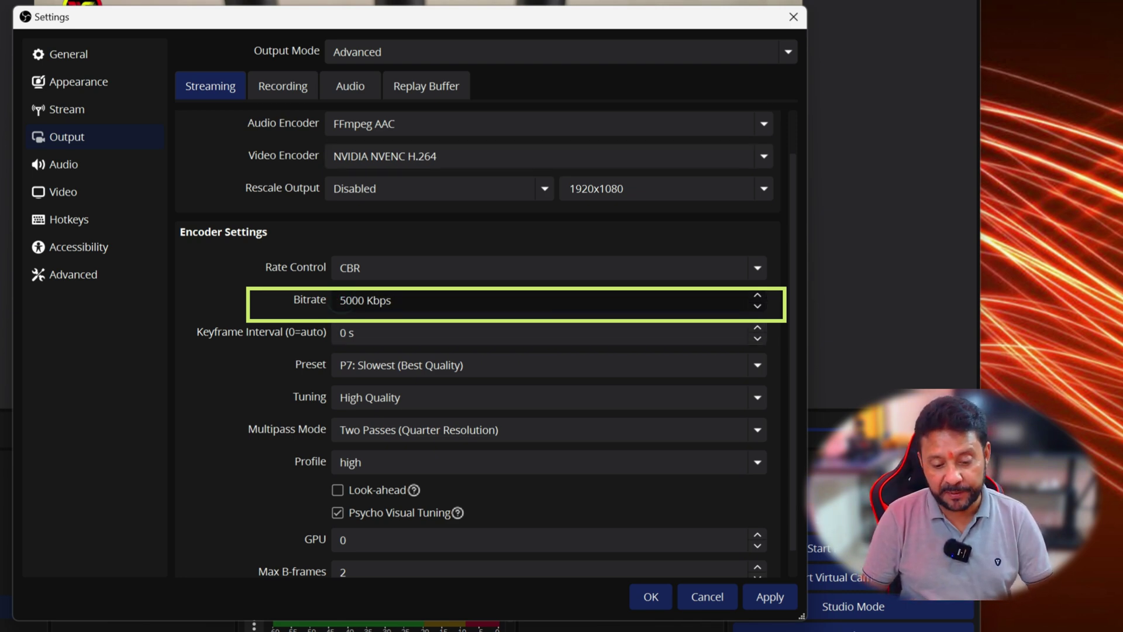
type("3")
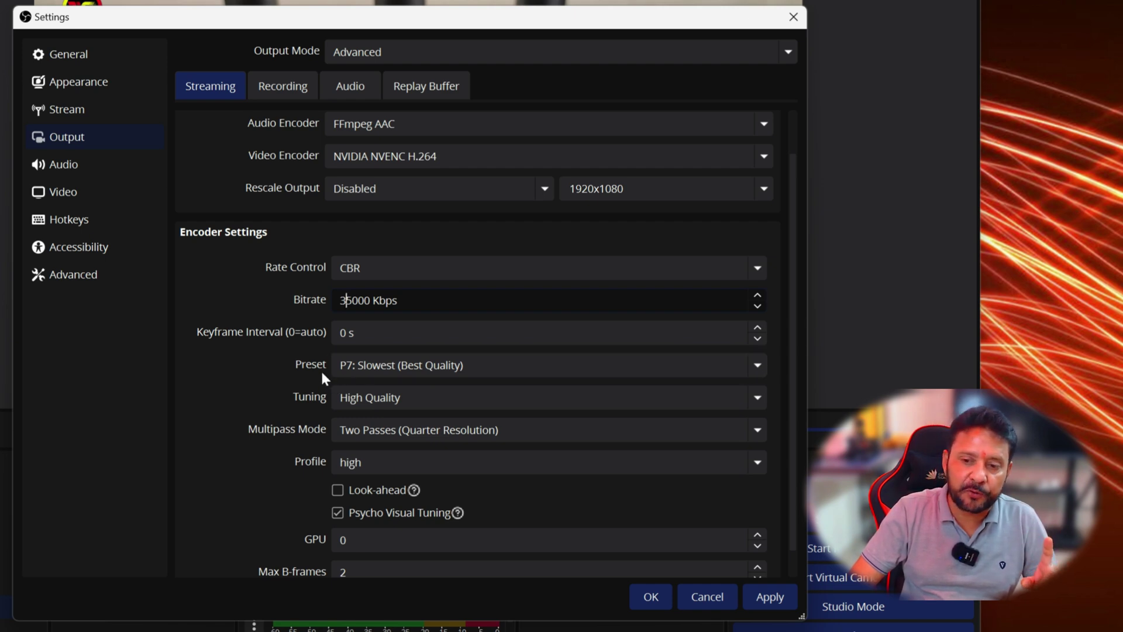
left_click(757, 368)
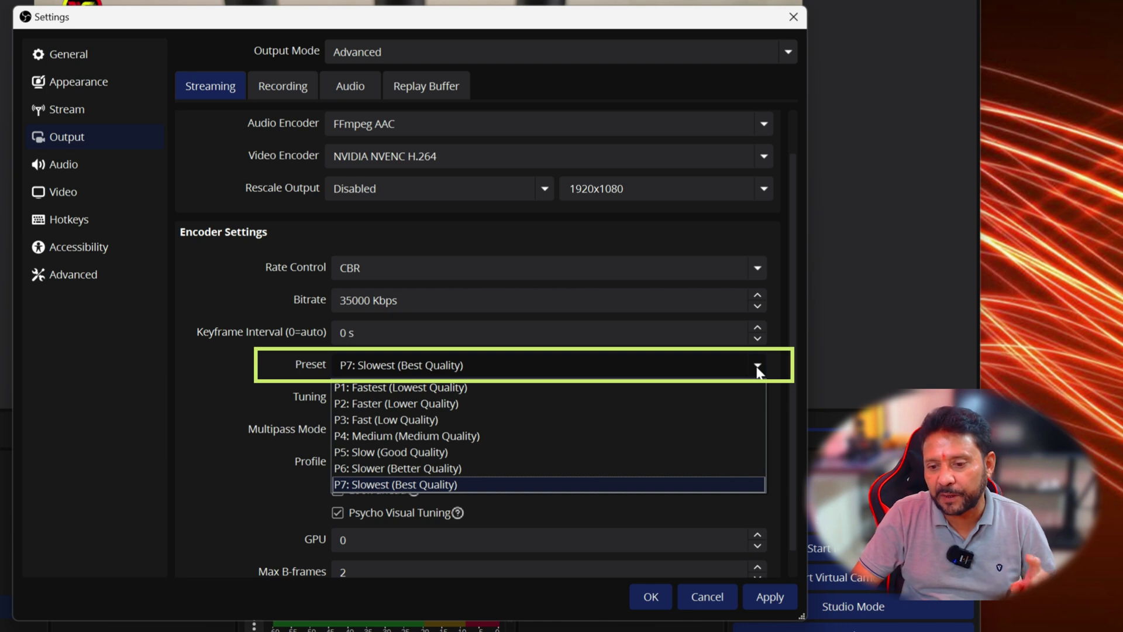
left_click(353, 452)
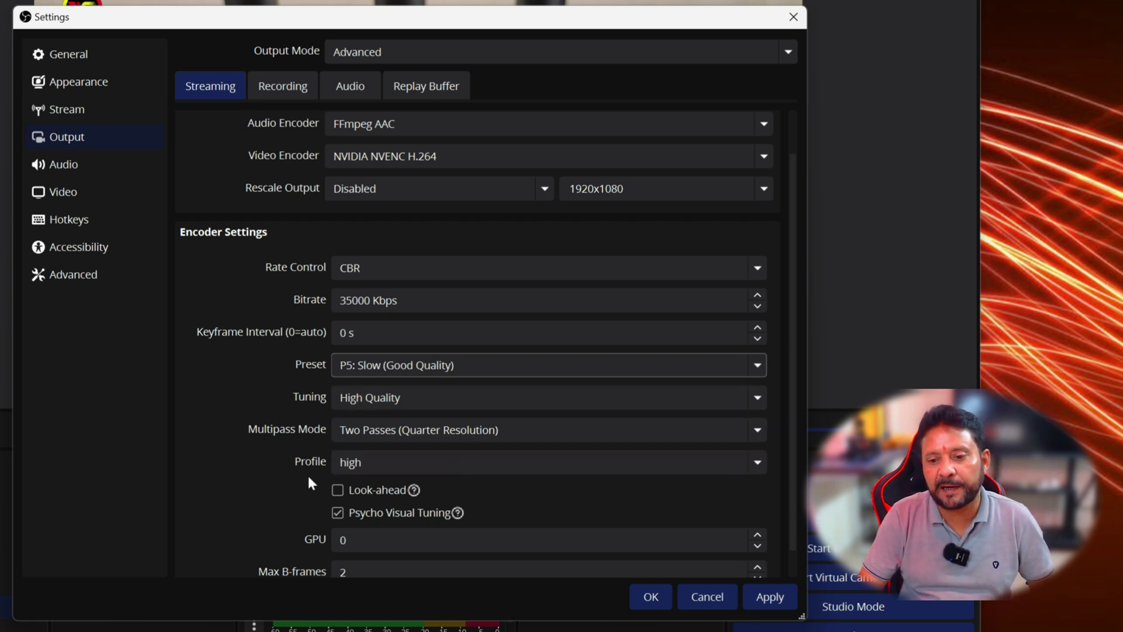
scroll(475, 523, "down", 1)
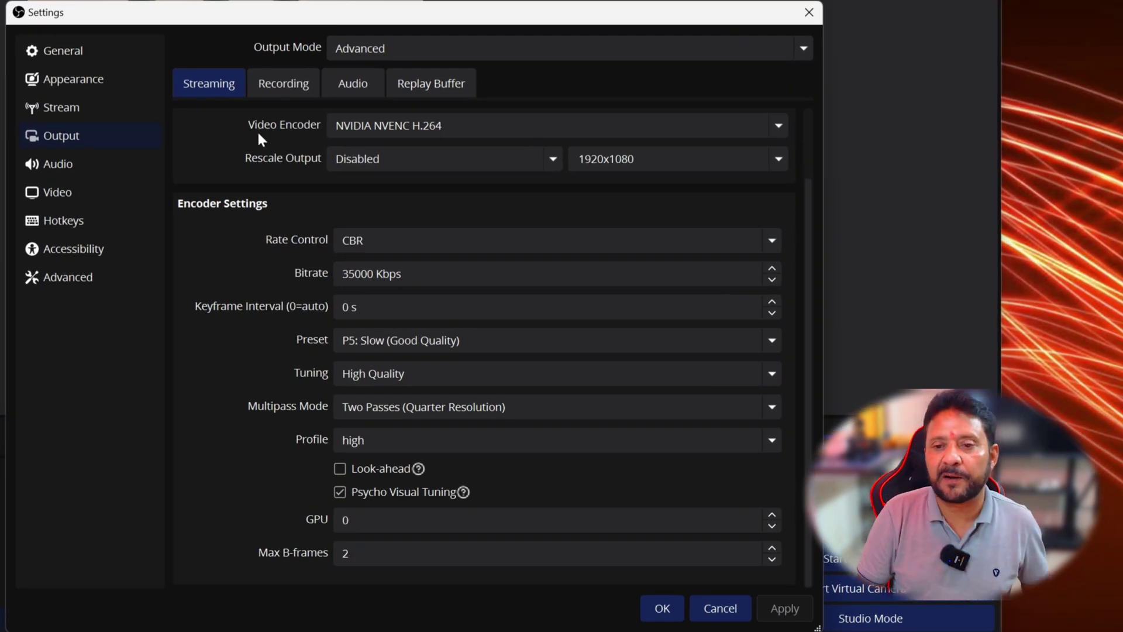
Review the output tracks' audio bitrates and the audio device settings, and accept the settings
left_click(342, 85)
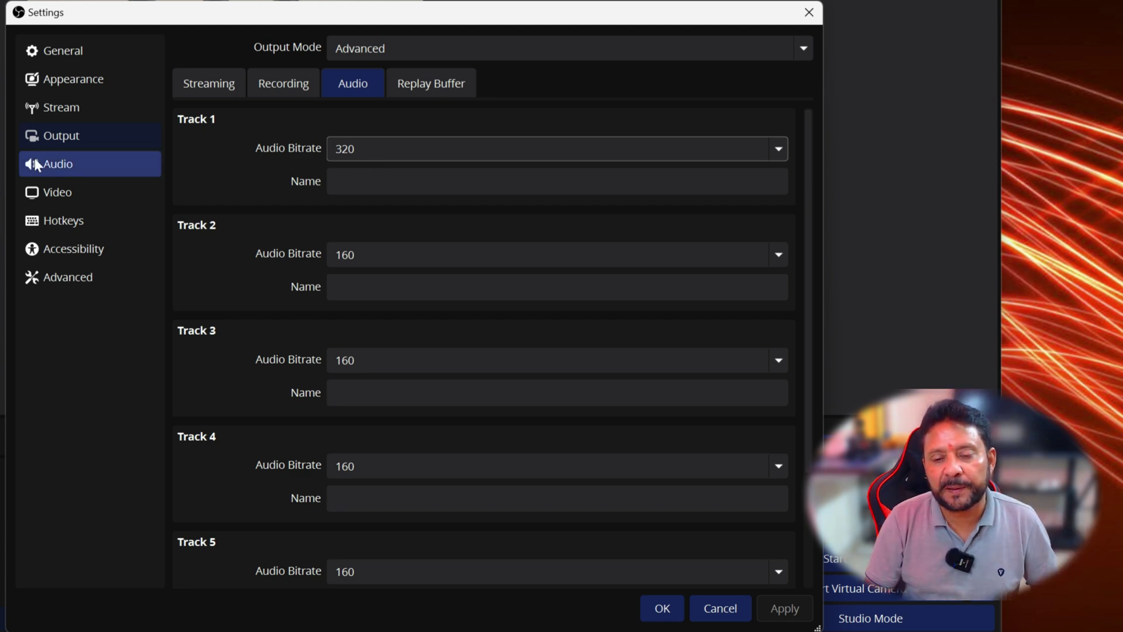
left_click(67, 163)
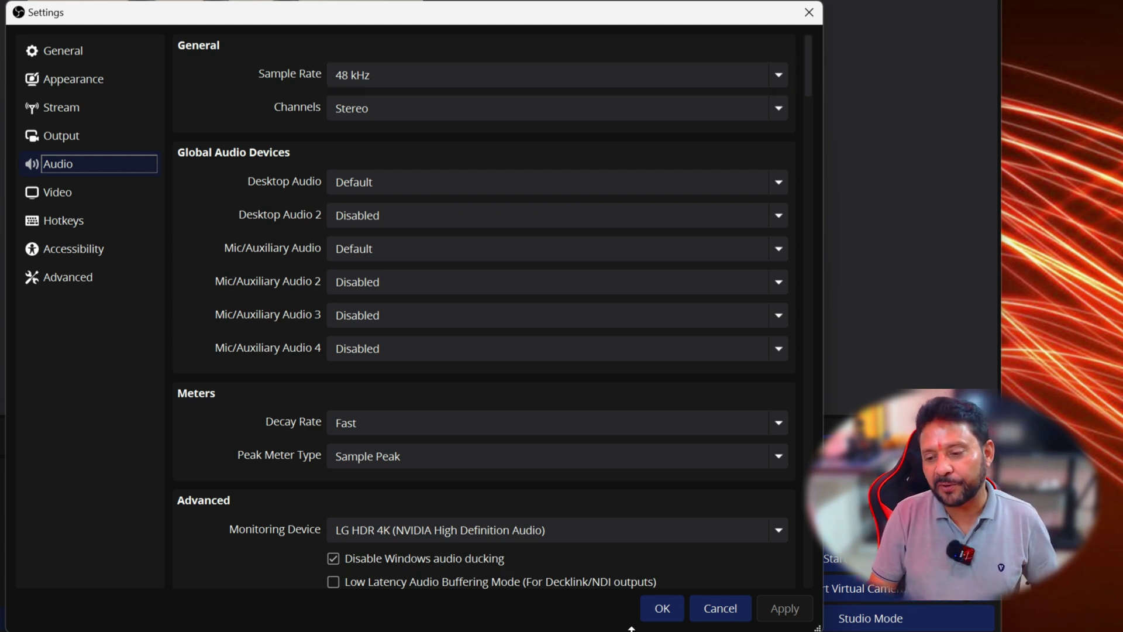
left_click(663, 610)
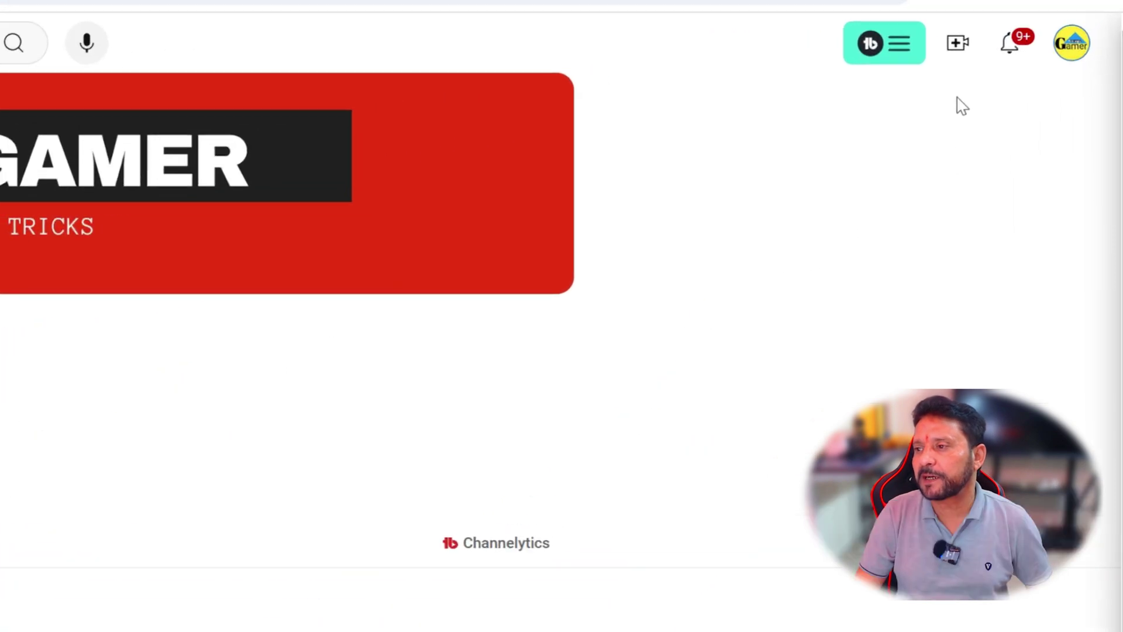
Switch to YouTube in the browser, go live, and open the page for managing scheduled streams
left_click(957, 46)
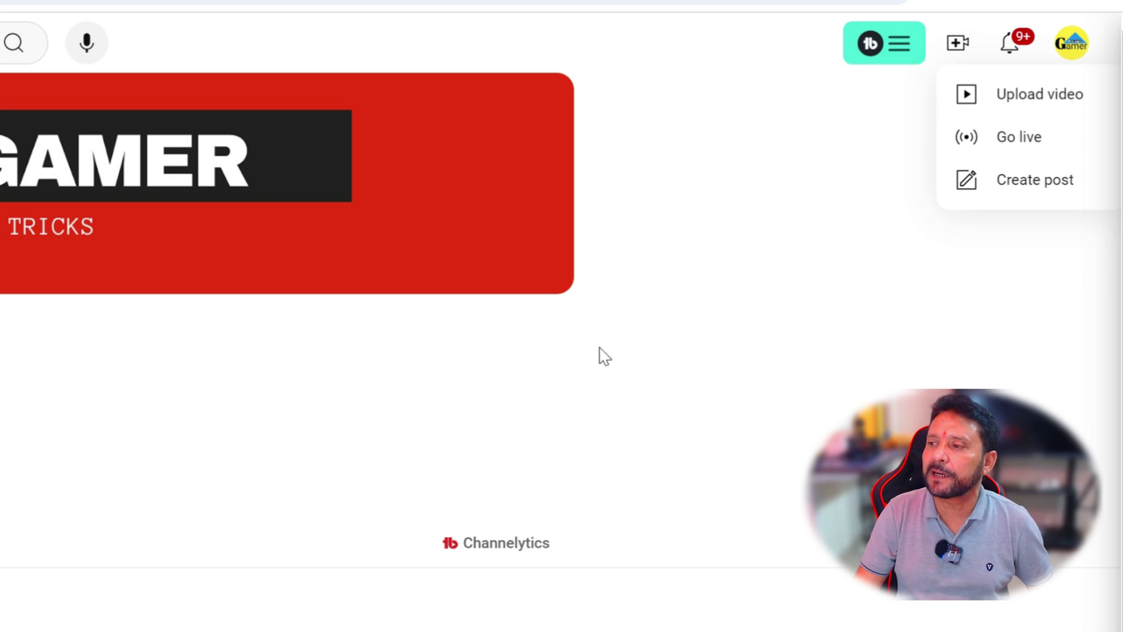
left_click(1003, 147)
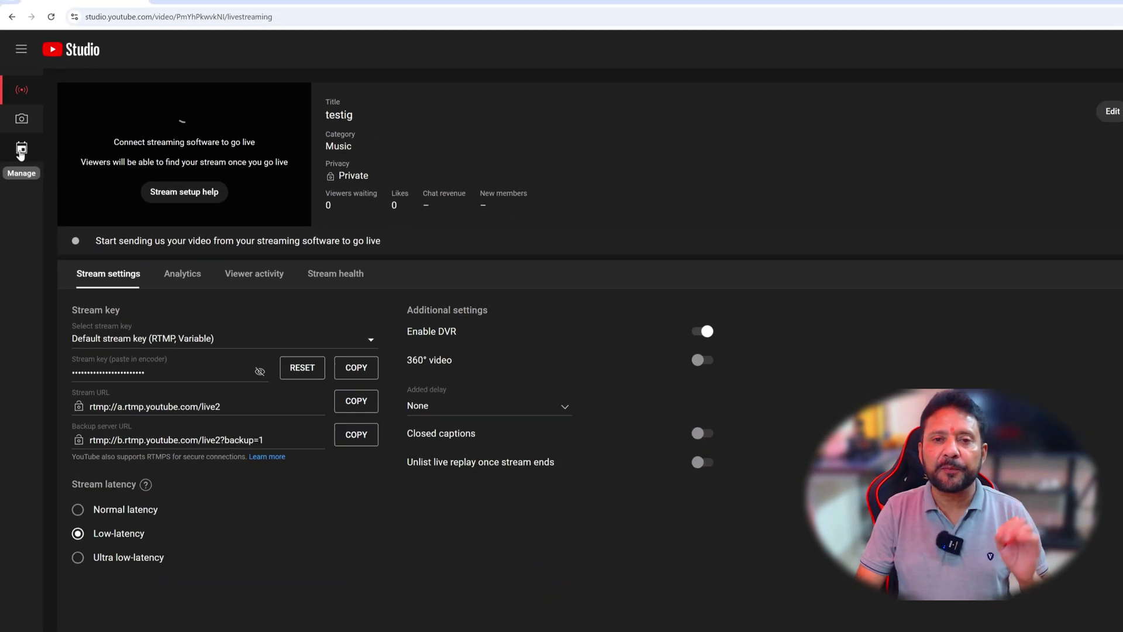
left_click(35, 208)
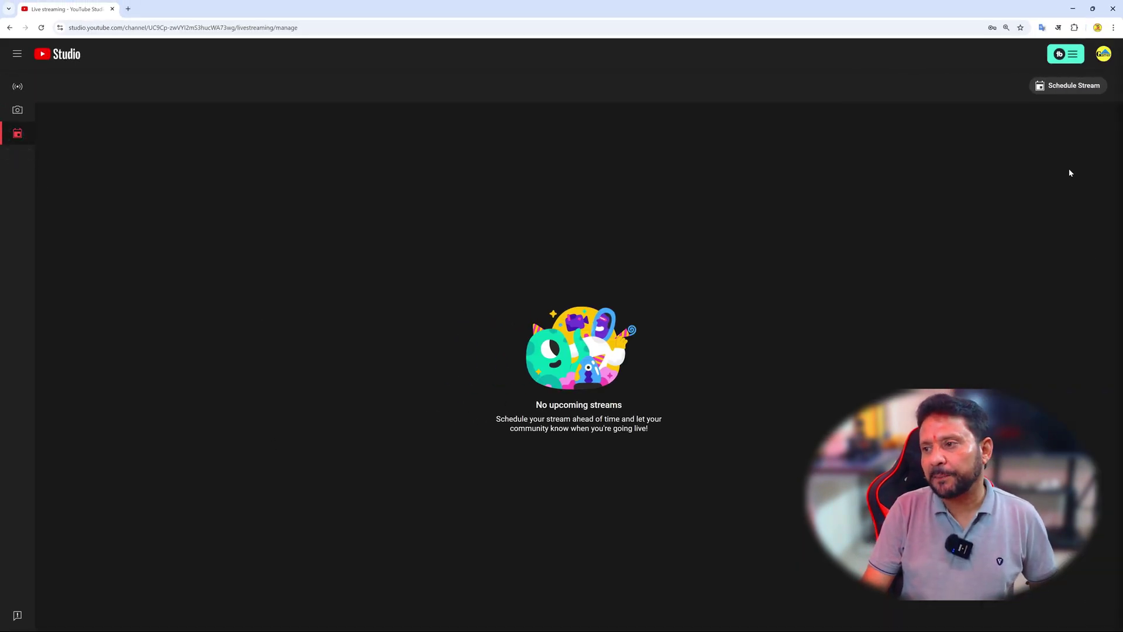
Schedule a new unlisted stream titled "Testing 4K Live using OBS" for Sep 3, 2024 at 5:00 PM
left_click(1070, 85)
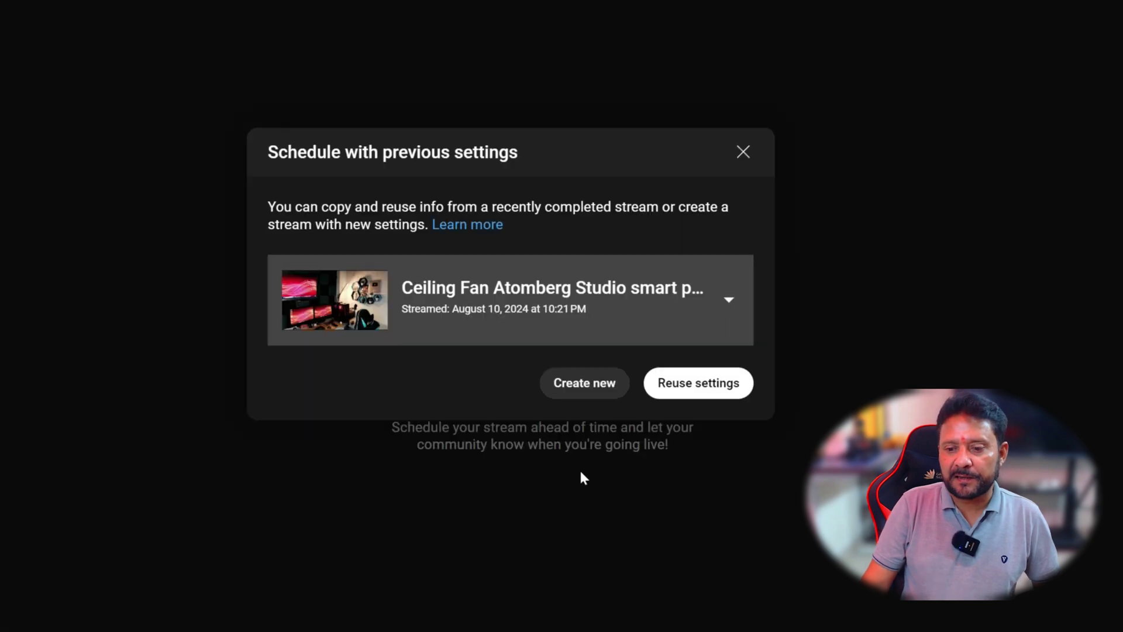
left_click(583, 390)
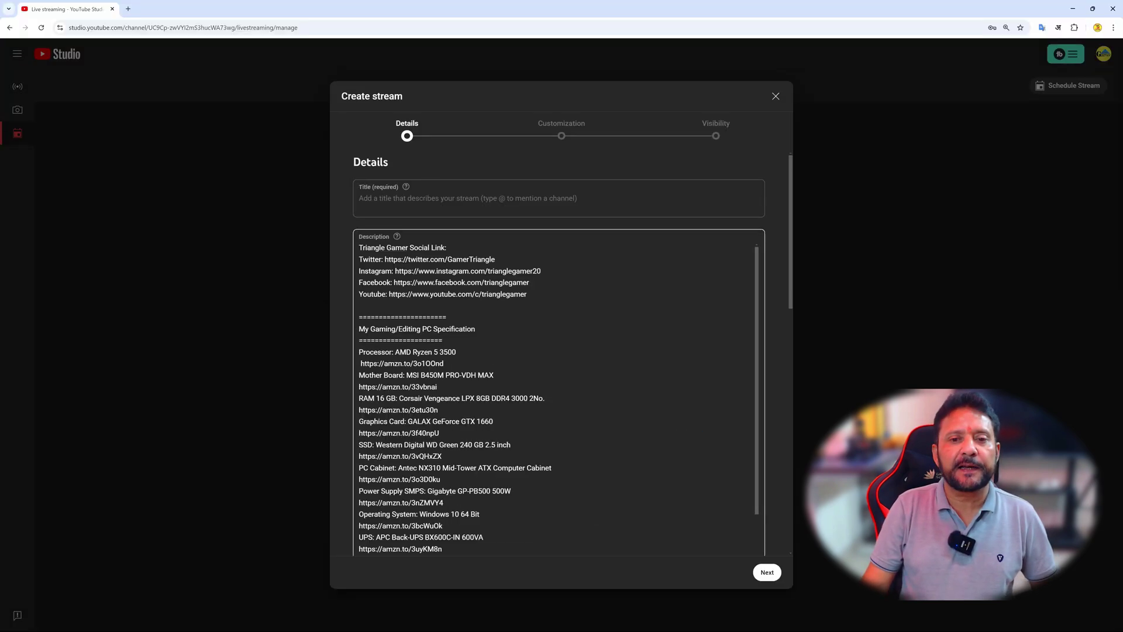
left_click(558, 199)
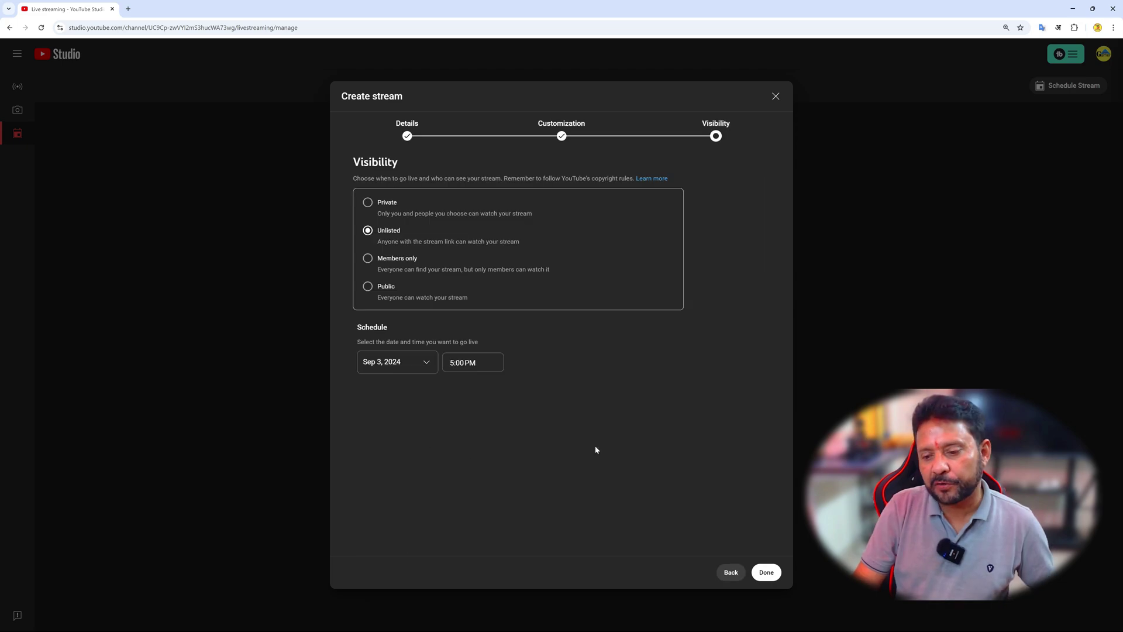
left_click(767, 573)
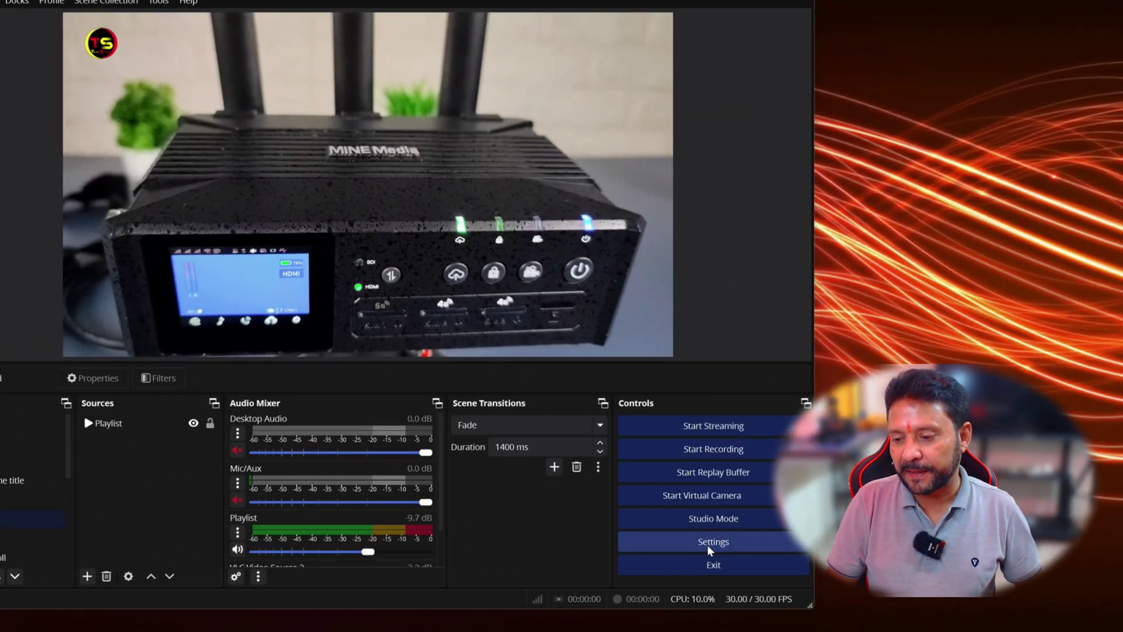
Switch back to OBS Studio, replace the YouTube - RTMPS service's stream key with the copied key, and save the settings
left_click(710, 545)
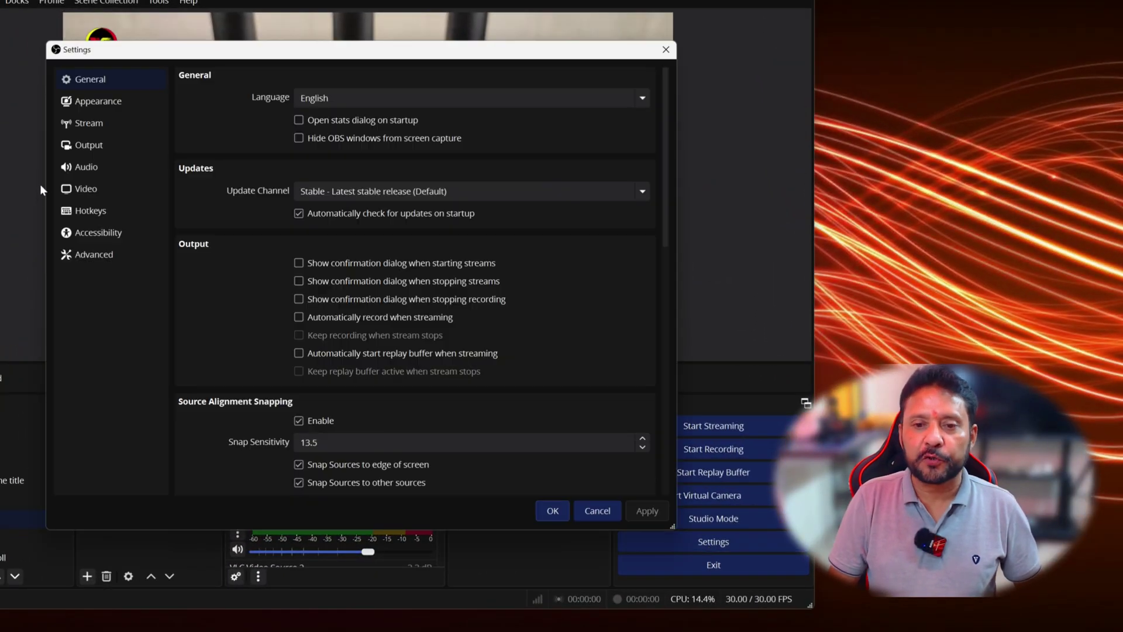
left_click(82, 125)
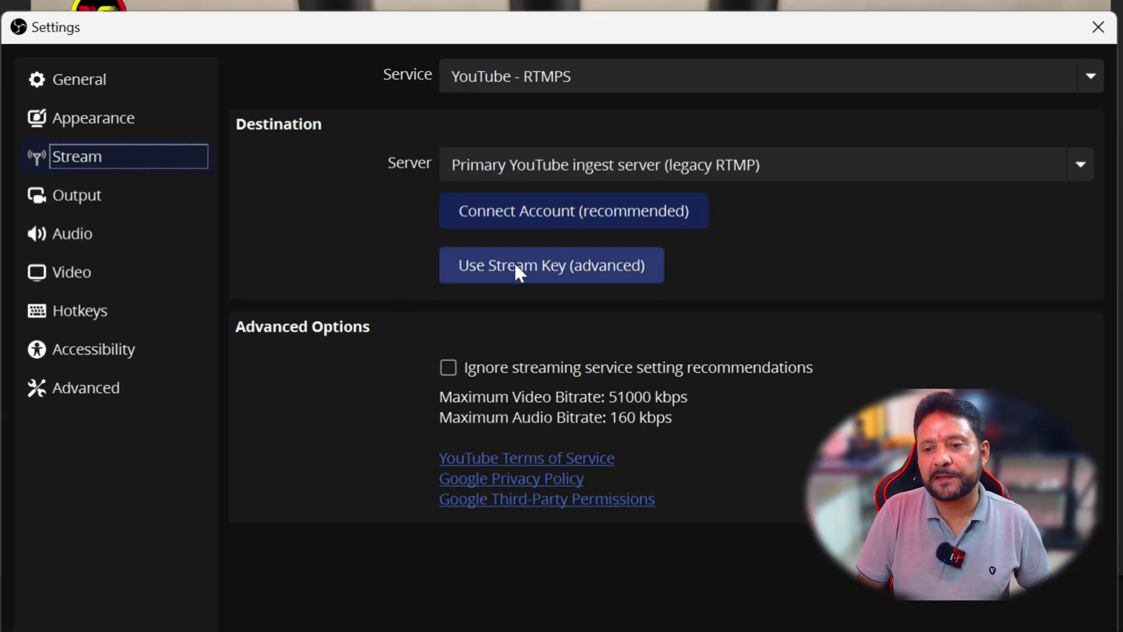
left_click(549, 275)
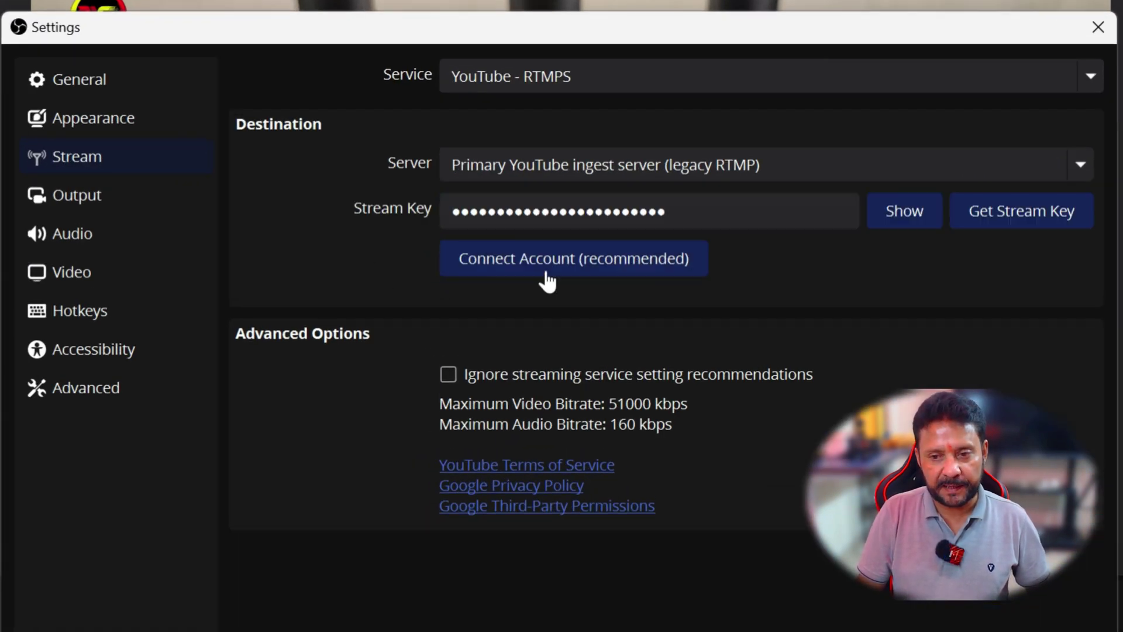
left_click(448, 218)
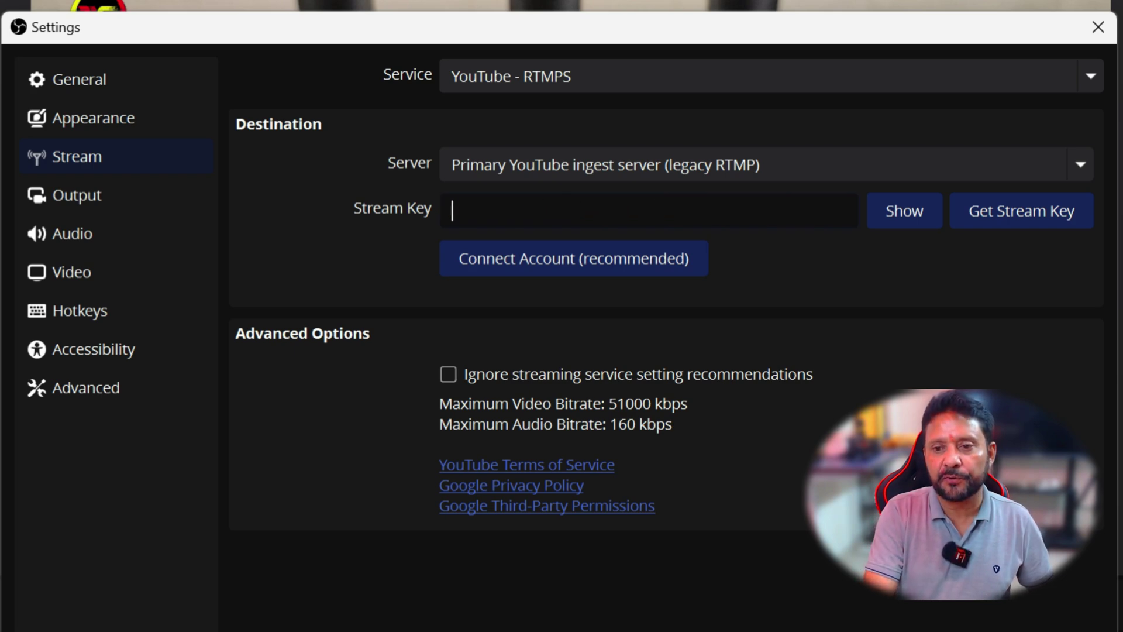
right_click(519, 223)
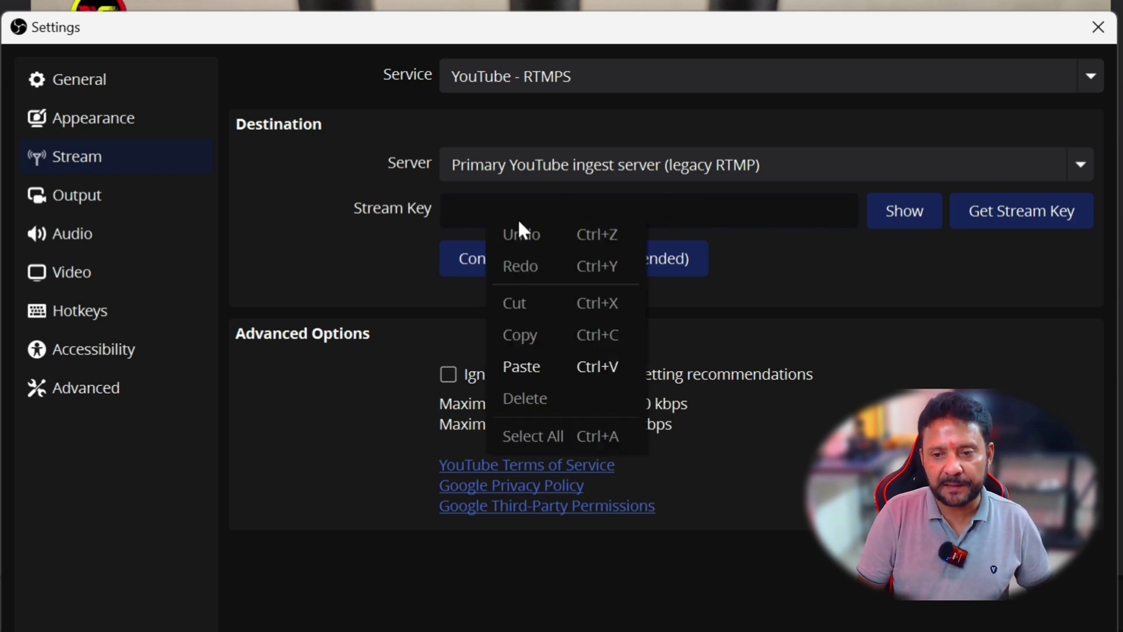
left_click(543, 364)
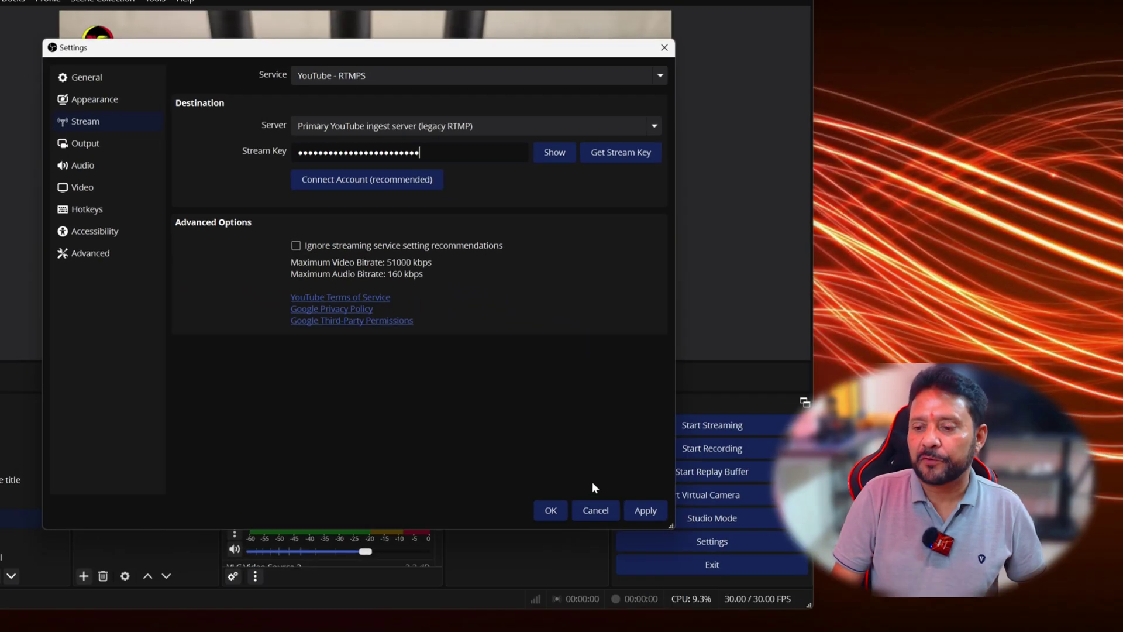
left_click(650, 515)
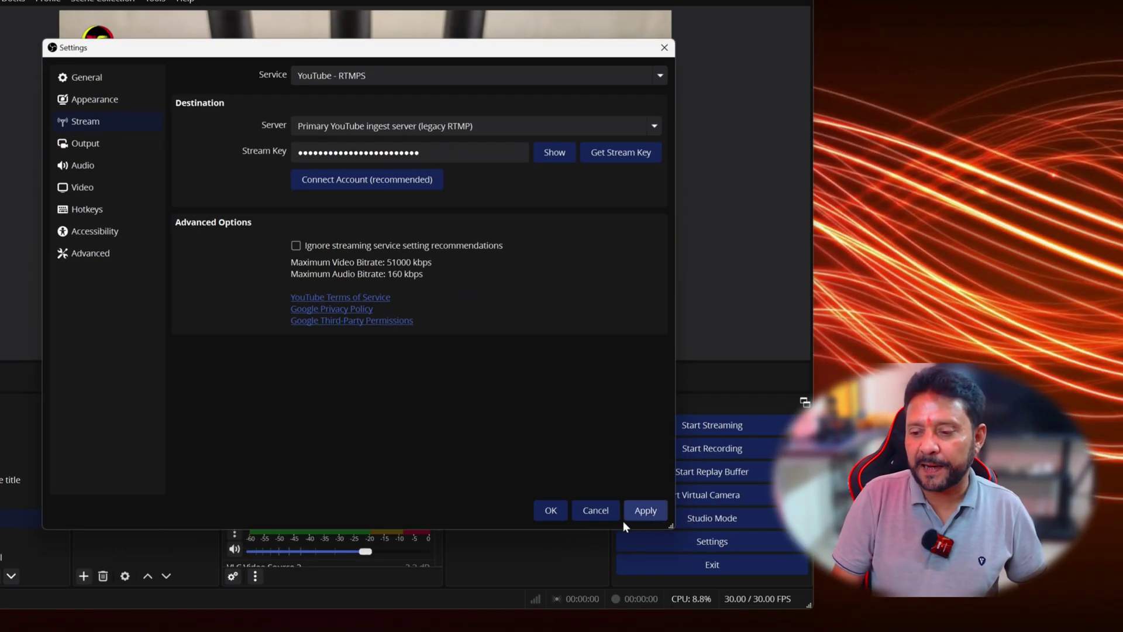
left_click(551, 510)
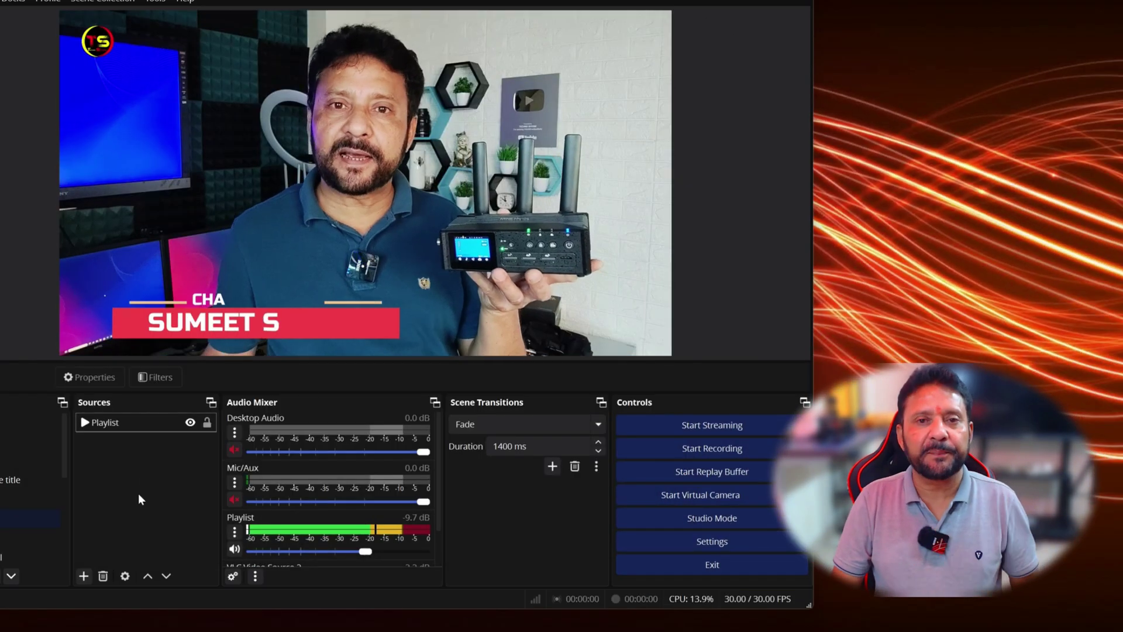
Start streaming to YouTube
left_click(710, 427)
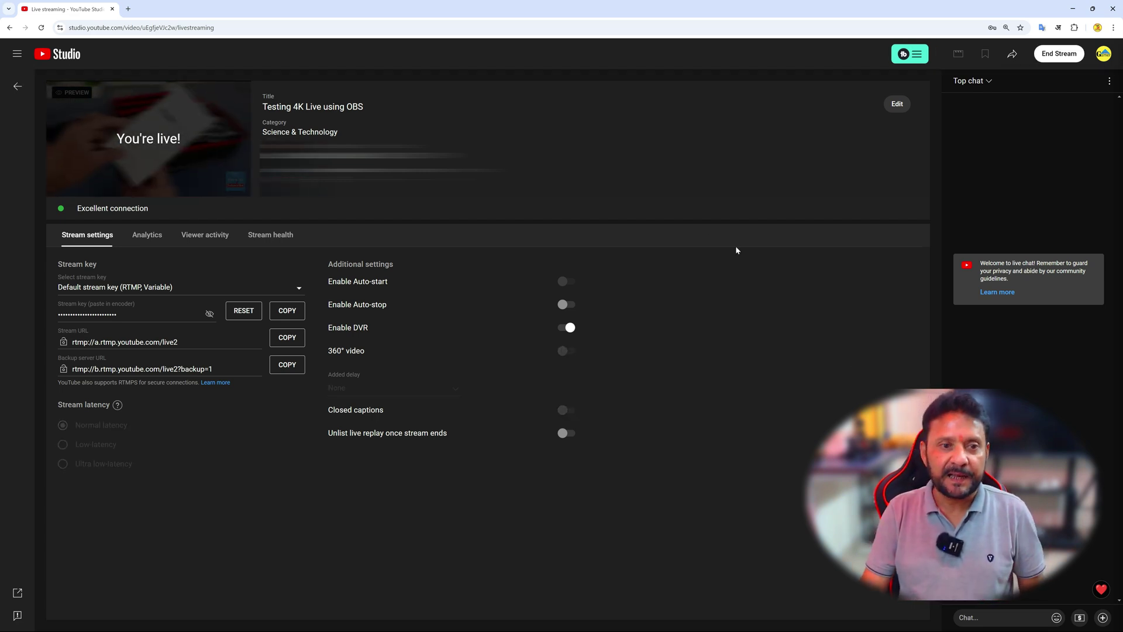
Examine the live stream's analytics in YouTube Studio and its playback quality options on the watch page
left_click(147, 235)
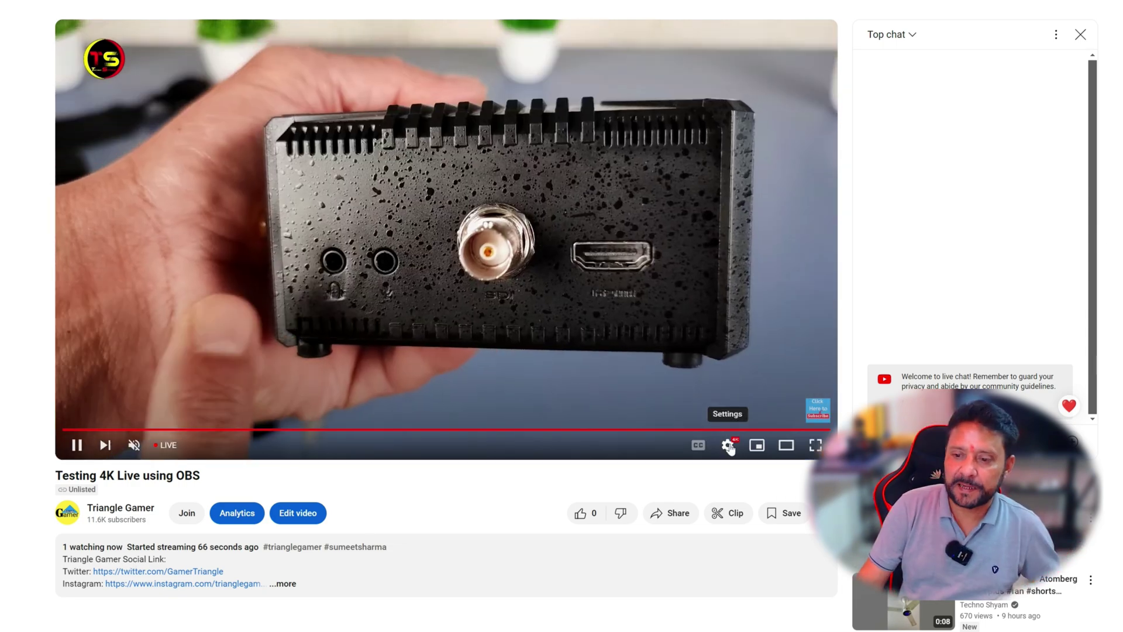
left_click(729, 446)
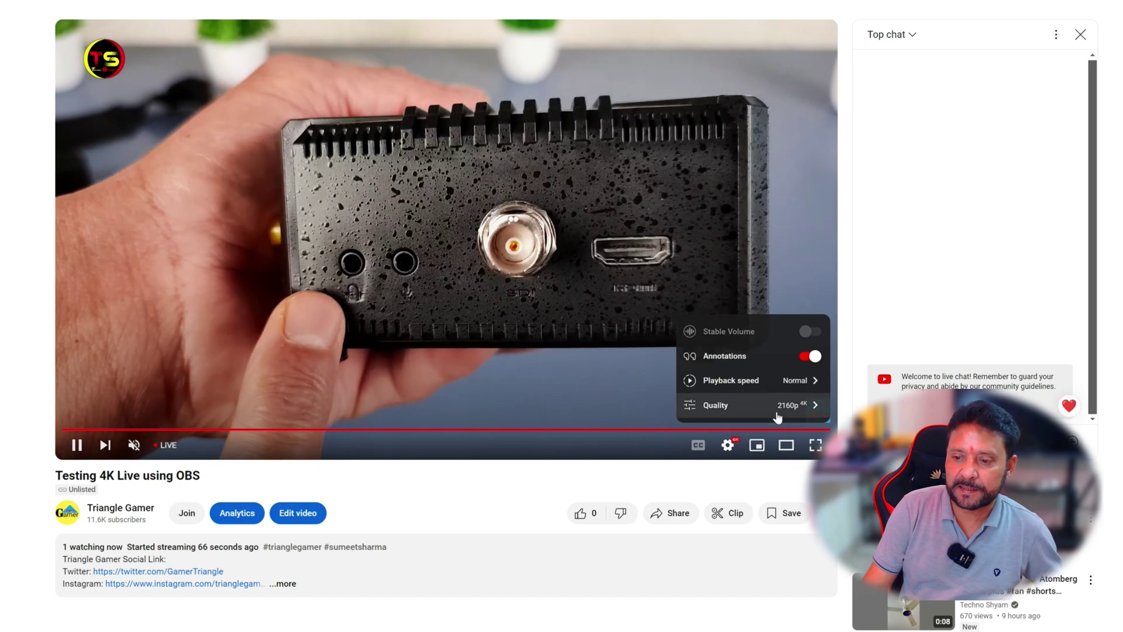
left_click(815, 409)
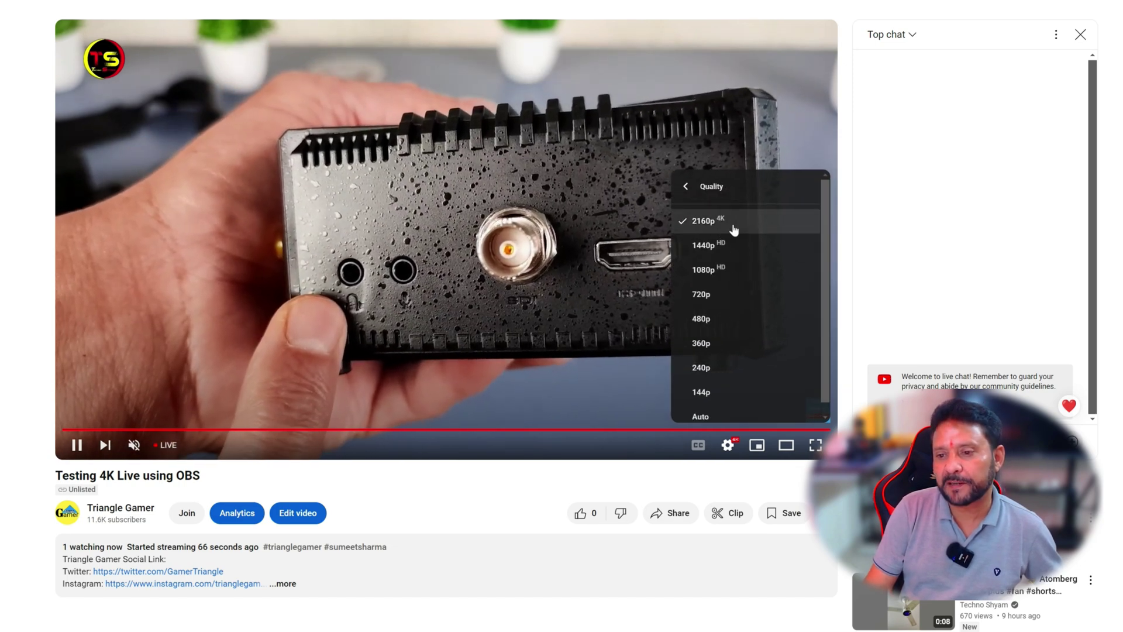